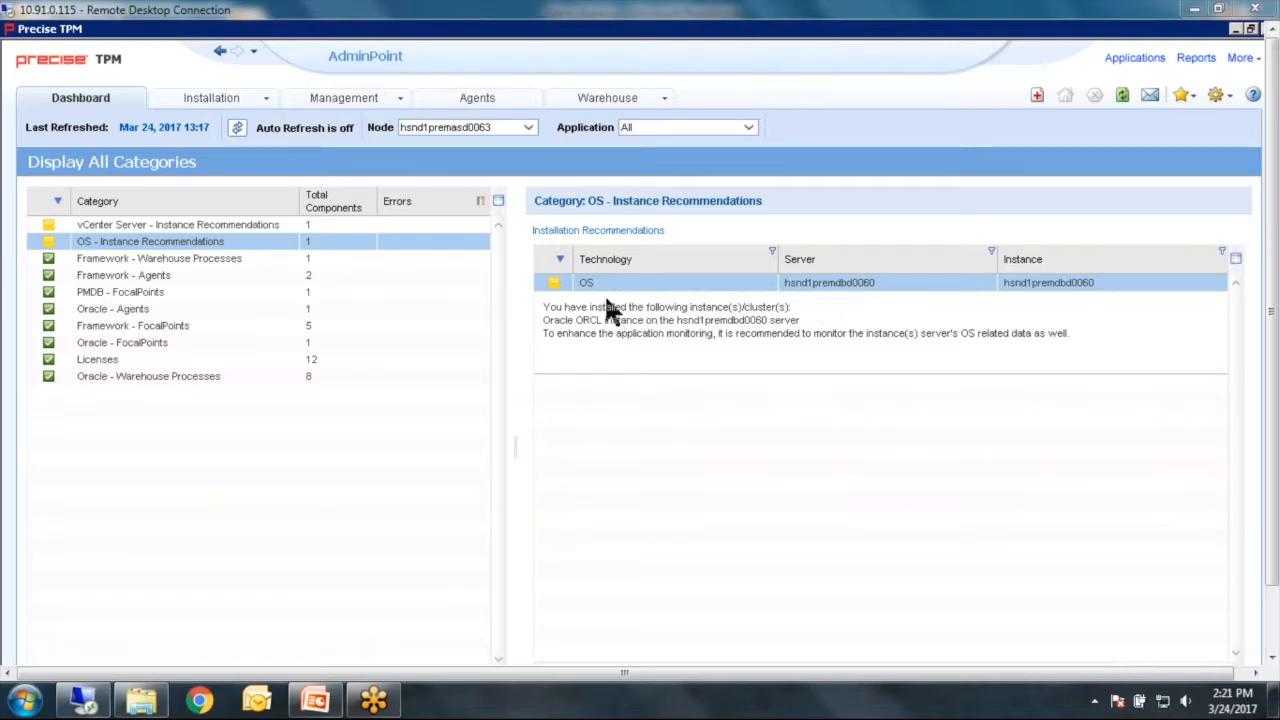
Open the Retail Banking application for editing from the list of installed applications.
click(246, 97)
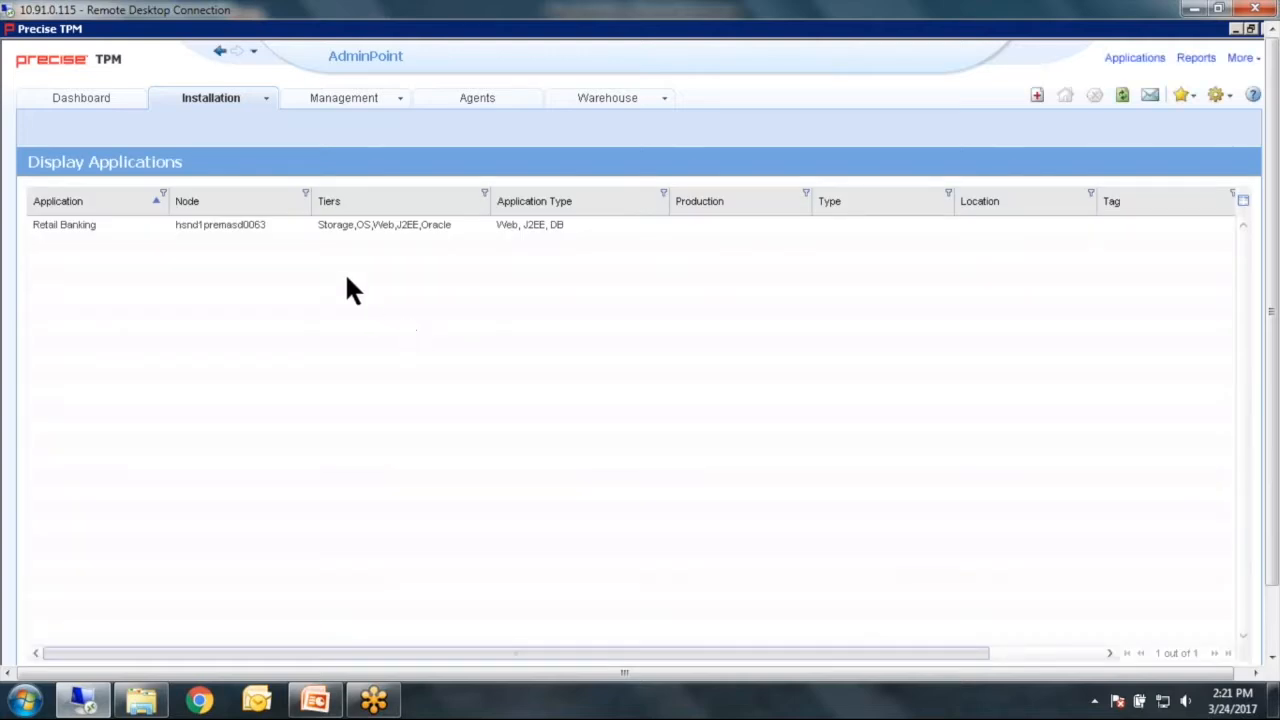
click(336, 226)
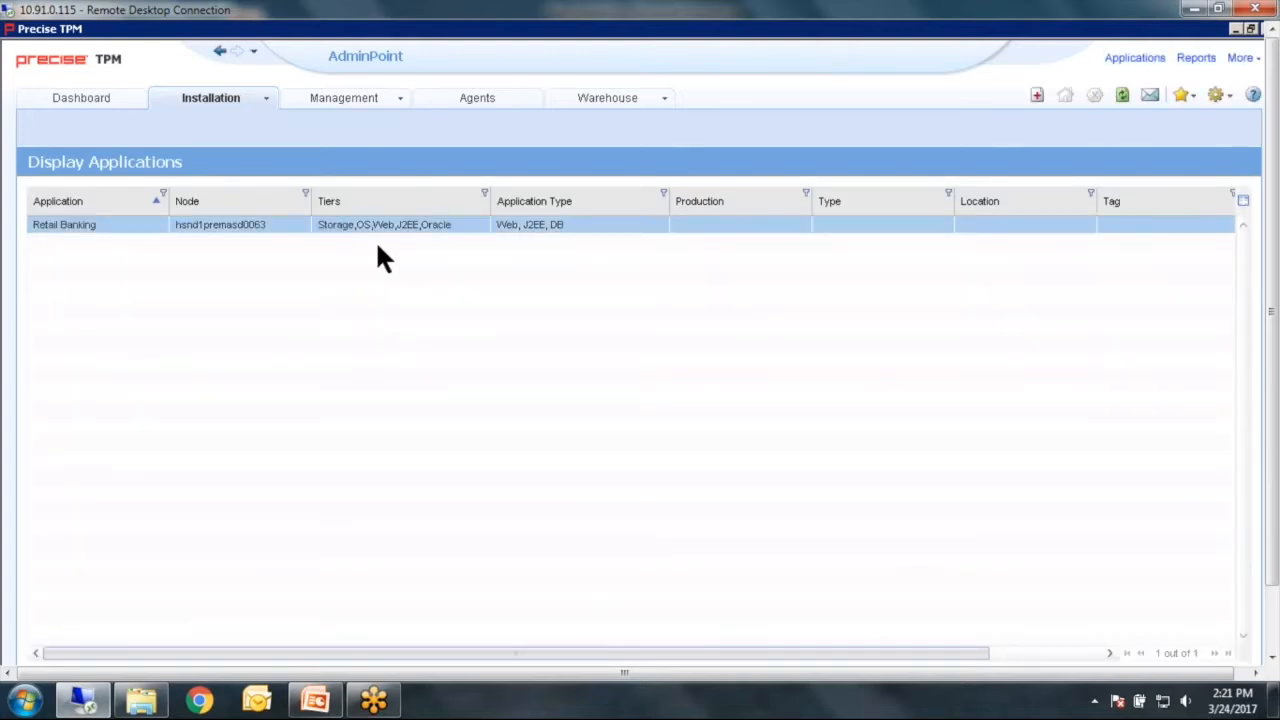
scroll(1271, 491, down, 2)
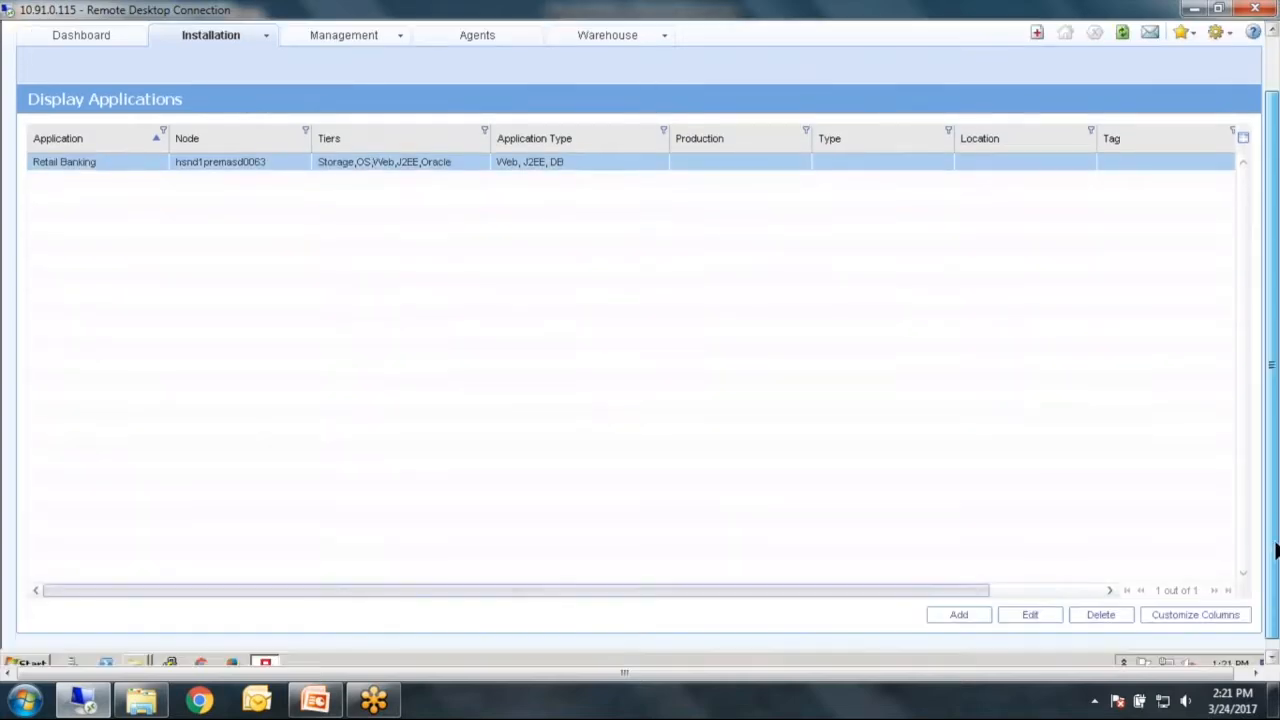
click(1028, 614)
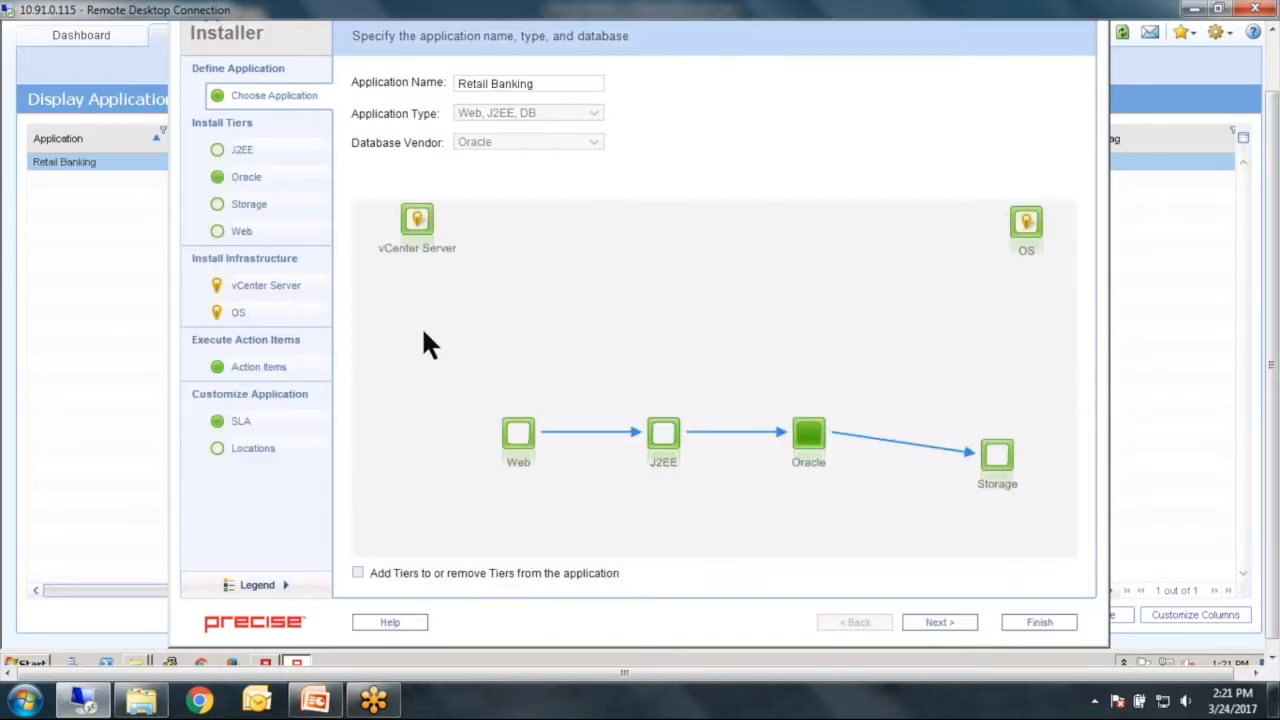
Start adding an instance to the OS infrastructure tier of the Retail Banking application.
click(280, 314)
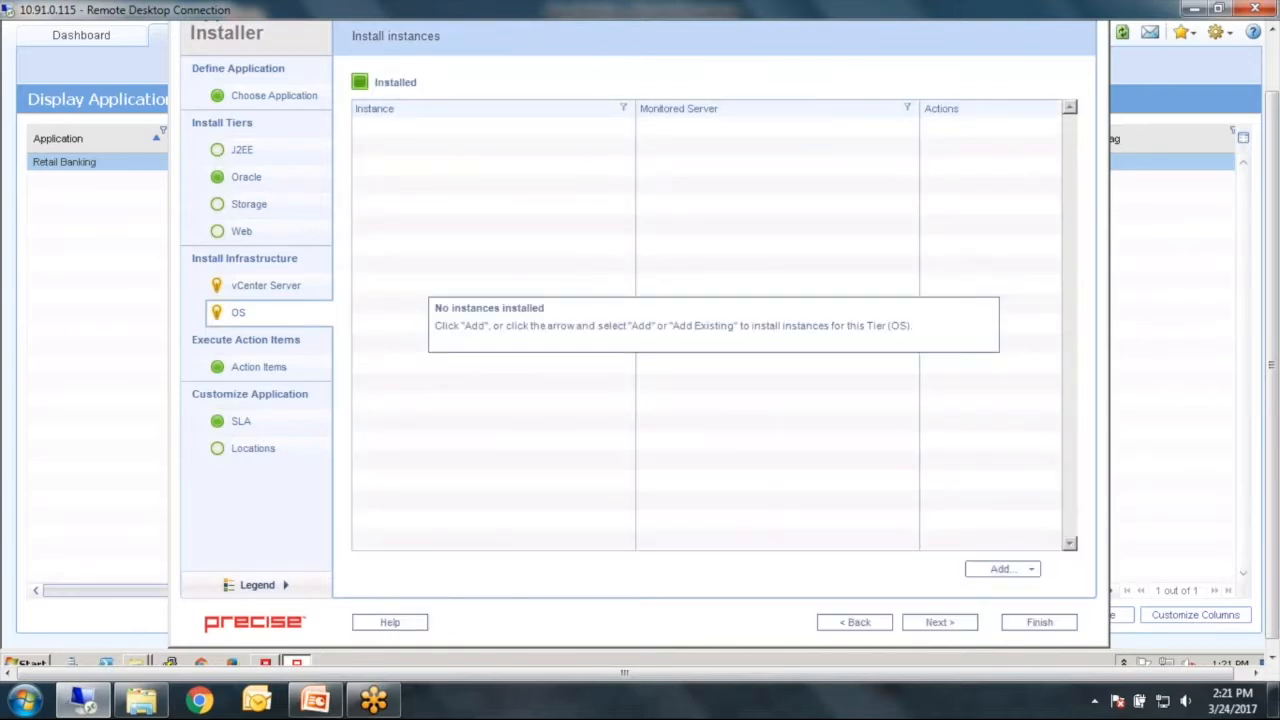
click(1002, 568)
click(1003, 584)
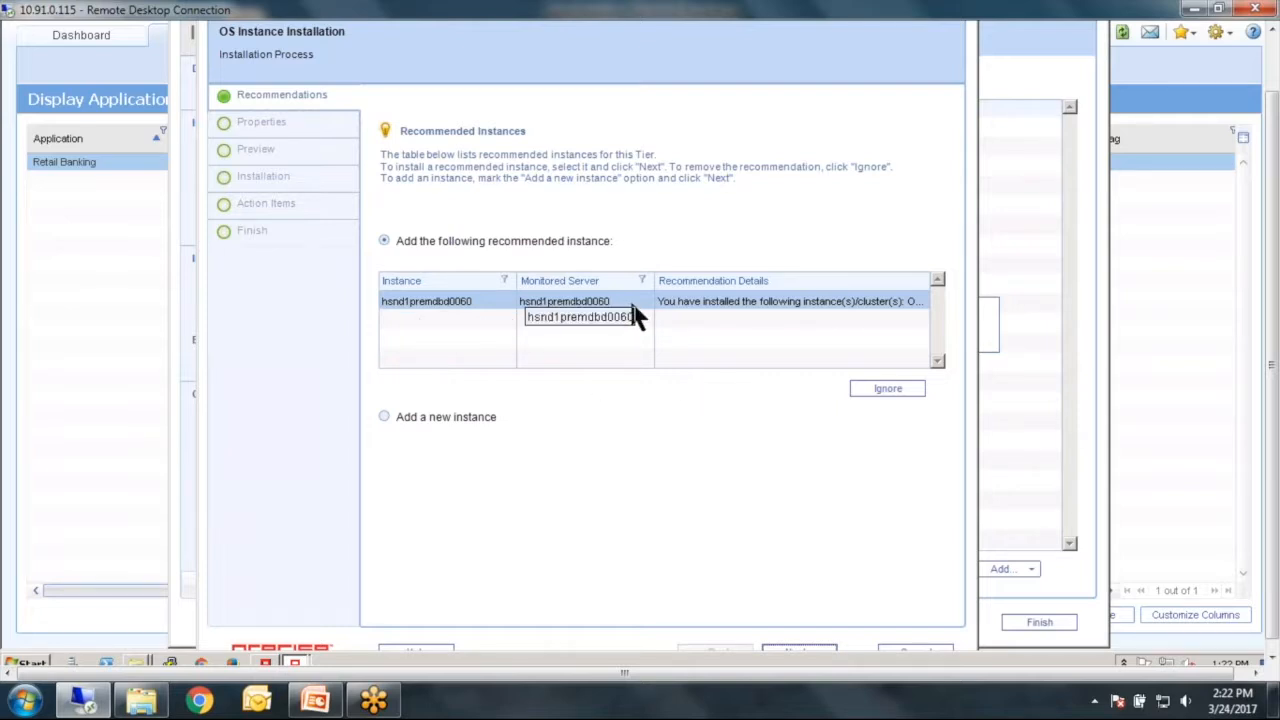
Accept the recommended instance hsnd1premdbd0060 and continue to its property settings.
drag(1273, 419, 1274, 390)
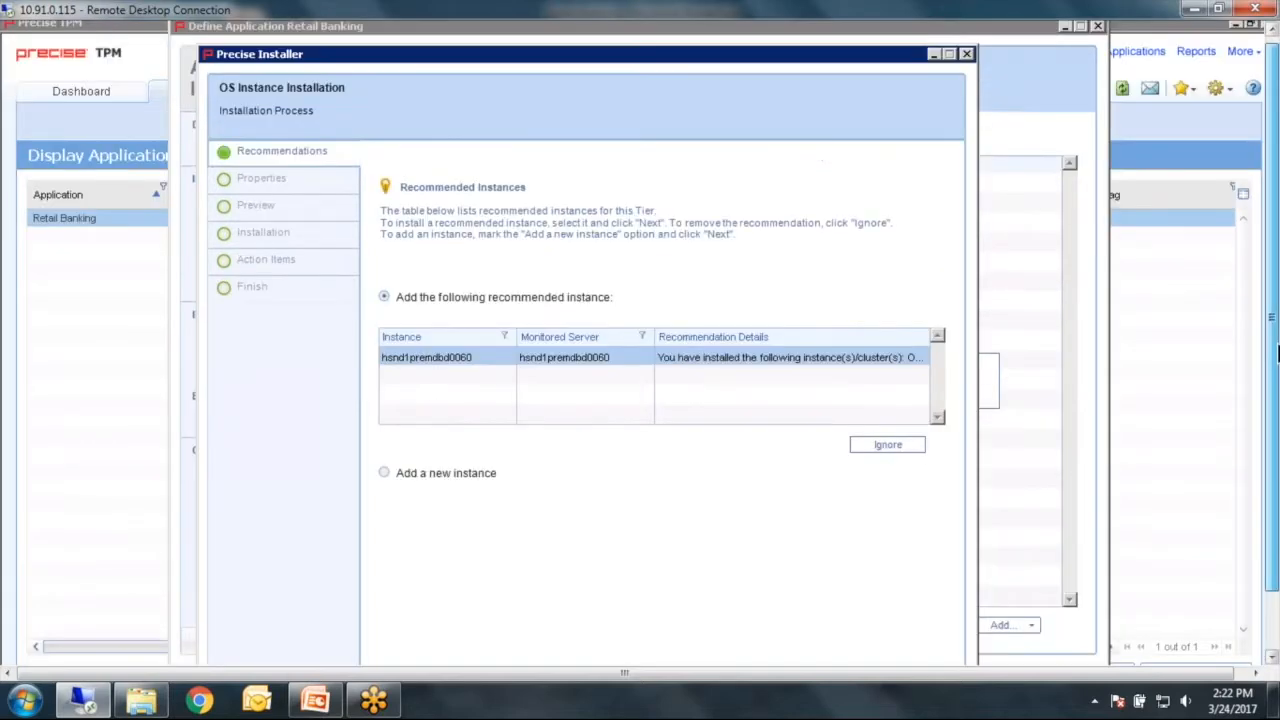
drag(448, 64, 446, 42)
drag(1272, 264, 1272, 337)
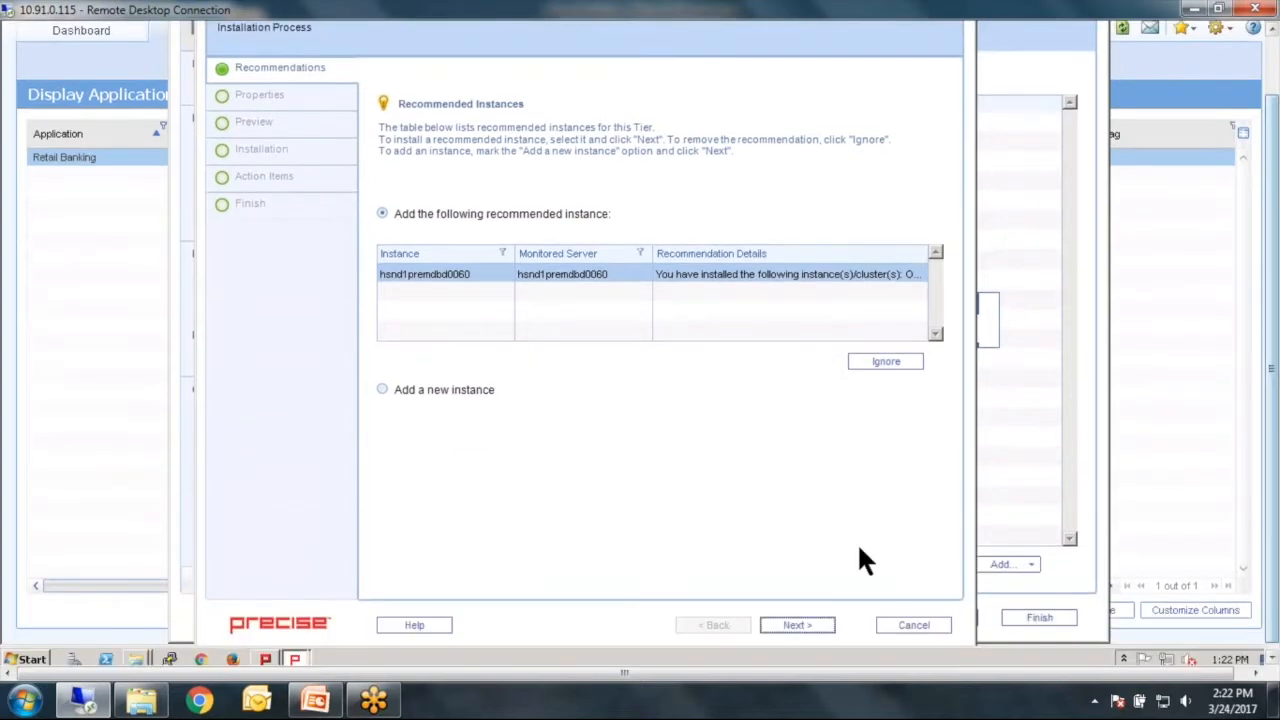
click(797, 625)
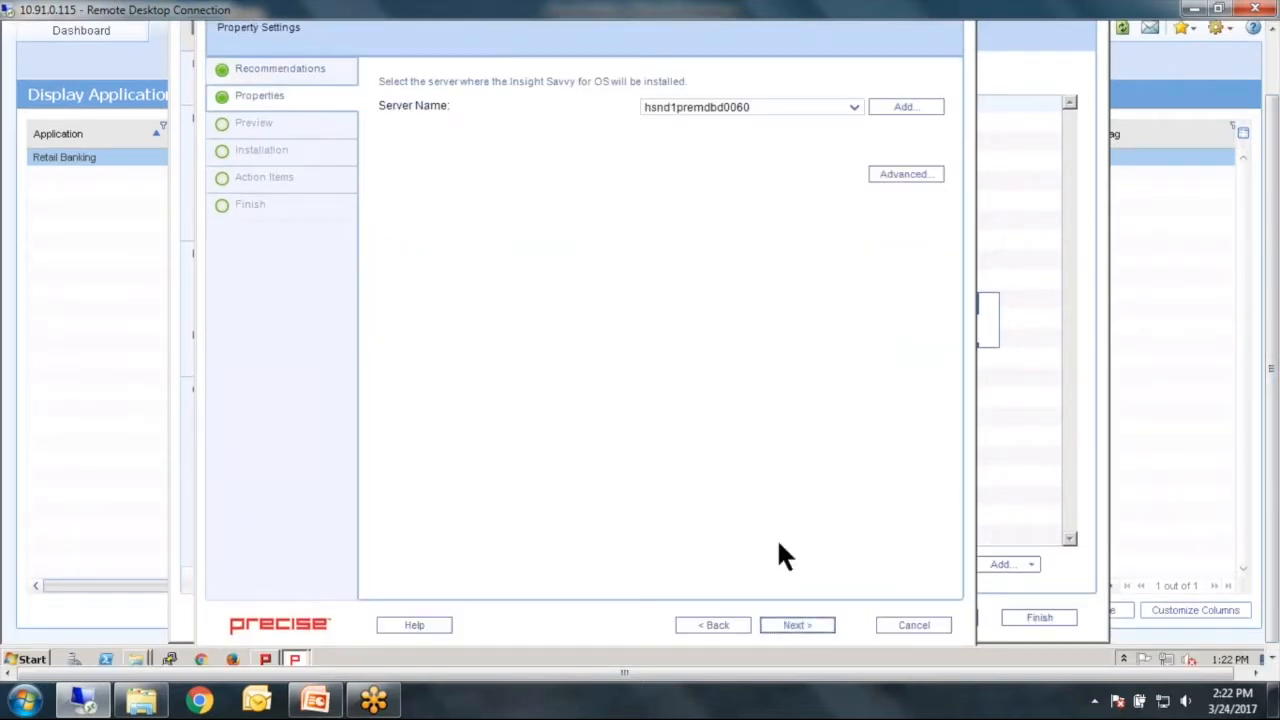
Check the servers available for the OS instance, keep hsnd1premdbd0060 selected, and start adding a new server.
click(852, 108)
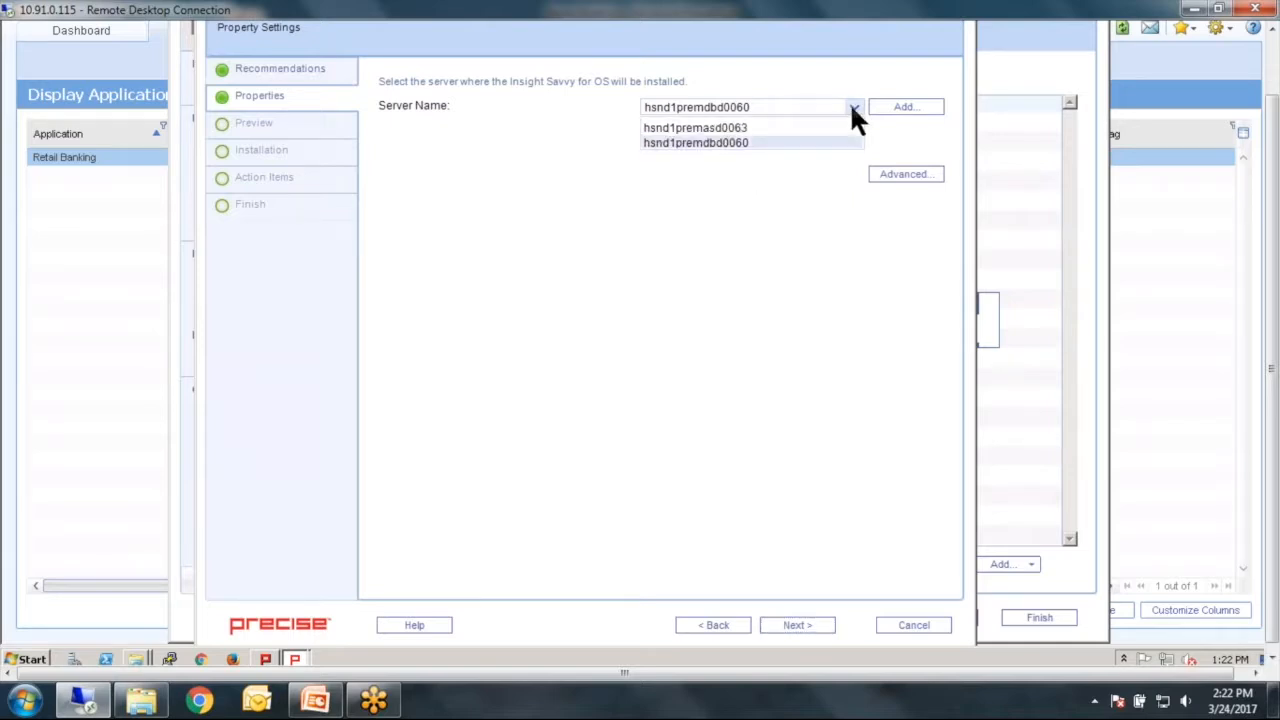
click(812, 142)
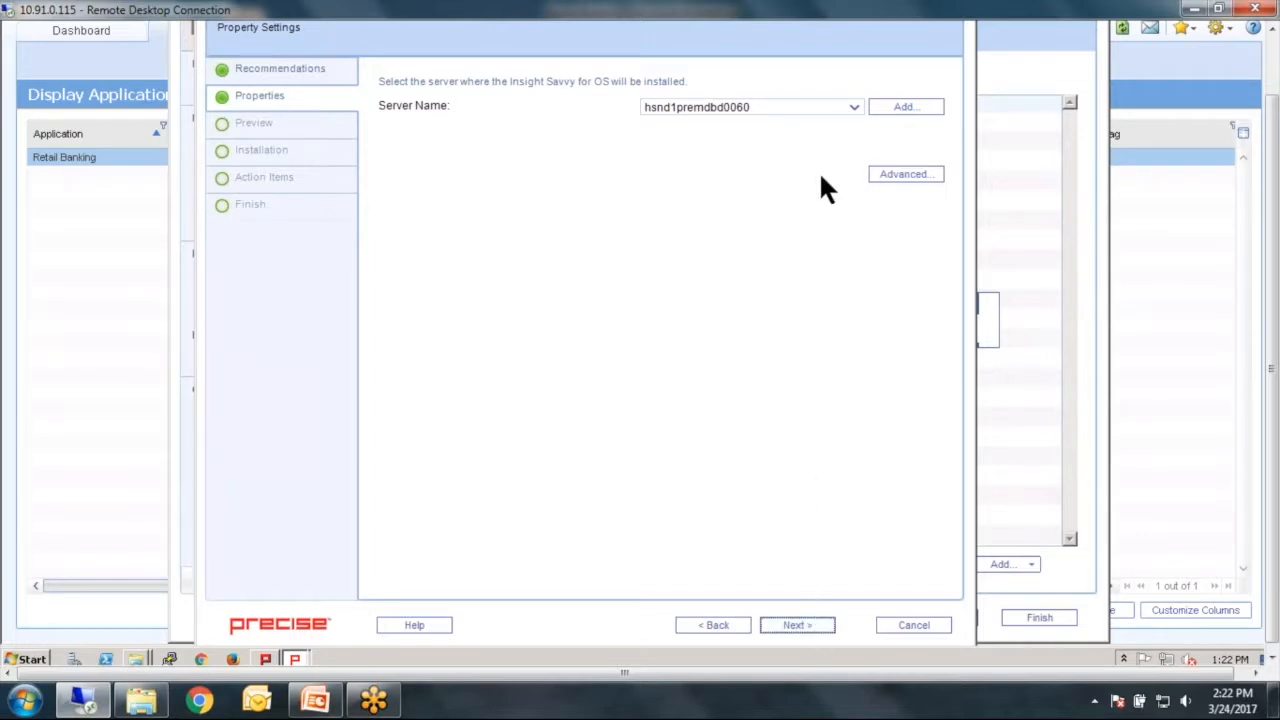
click(885, 112)
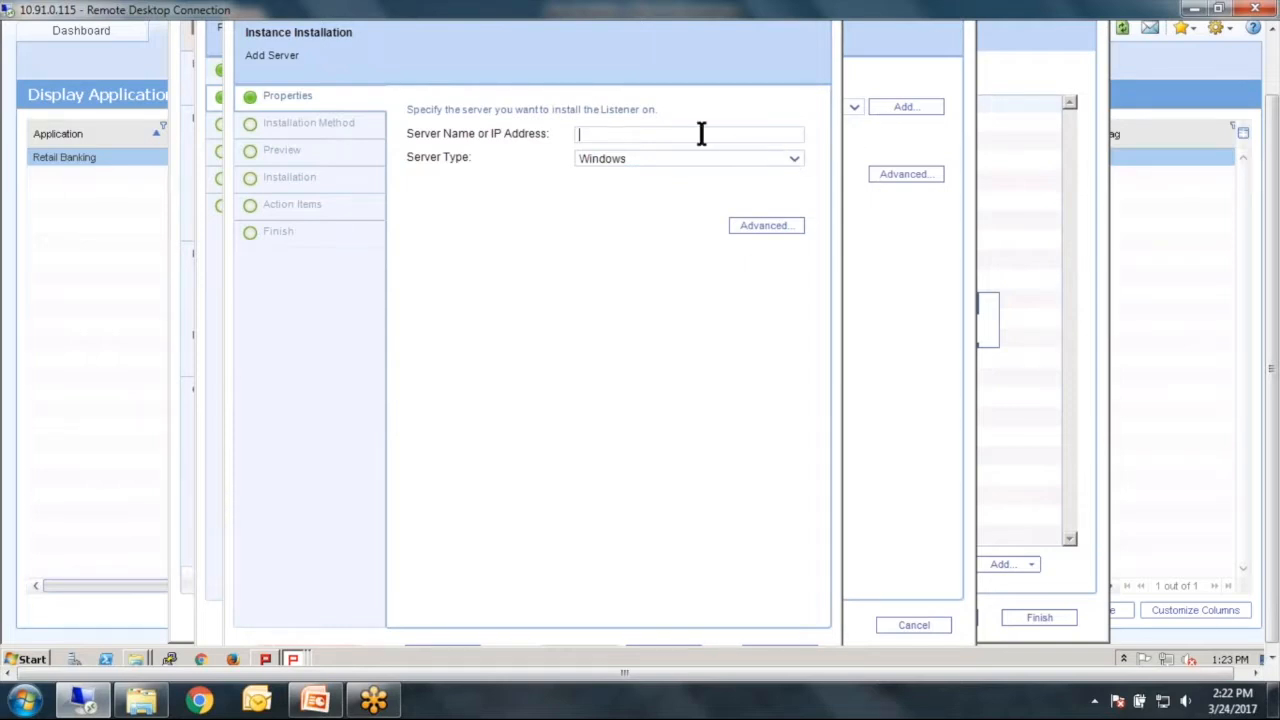
right_click(701, 133)
click(733, 197)
drag(748, 133, 571, 135)
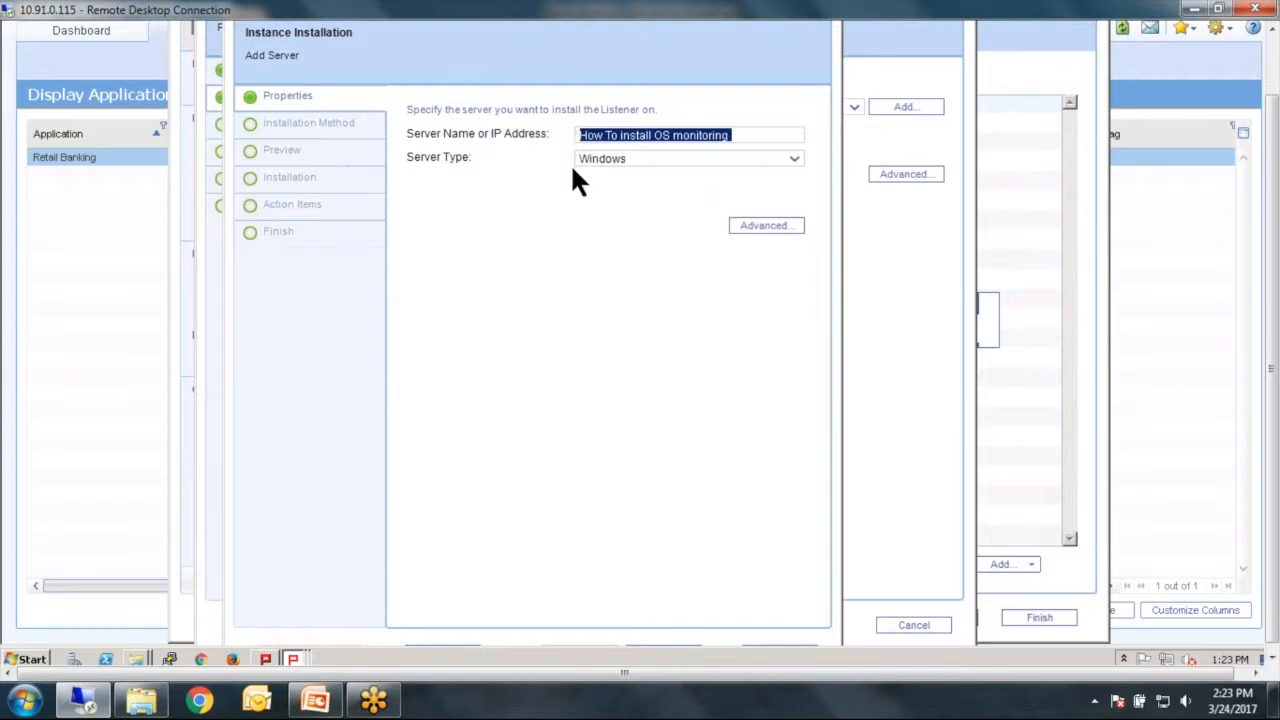
key(Delete)
Copy the Weblogic console server name HSND1PREMASD0061 from the PowerPoint slide notes and enter it as the new server's name in Precise.
click(335, 703)
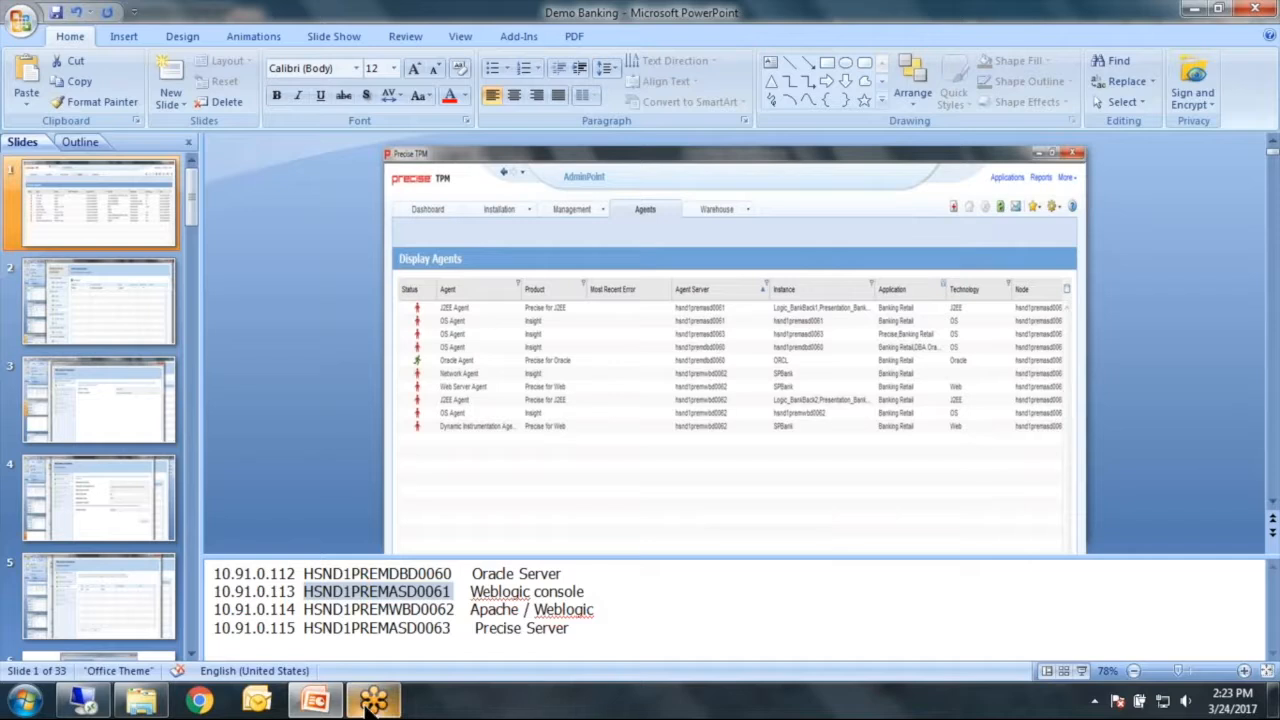
click(88, 705)
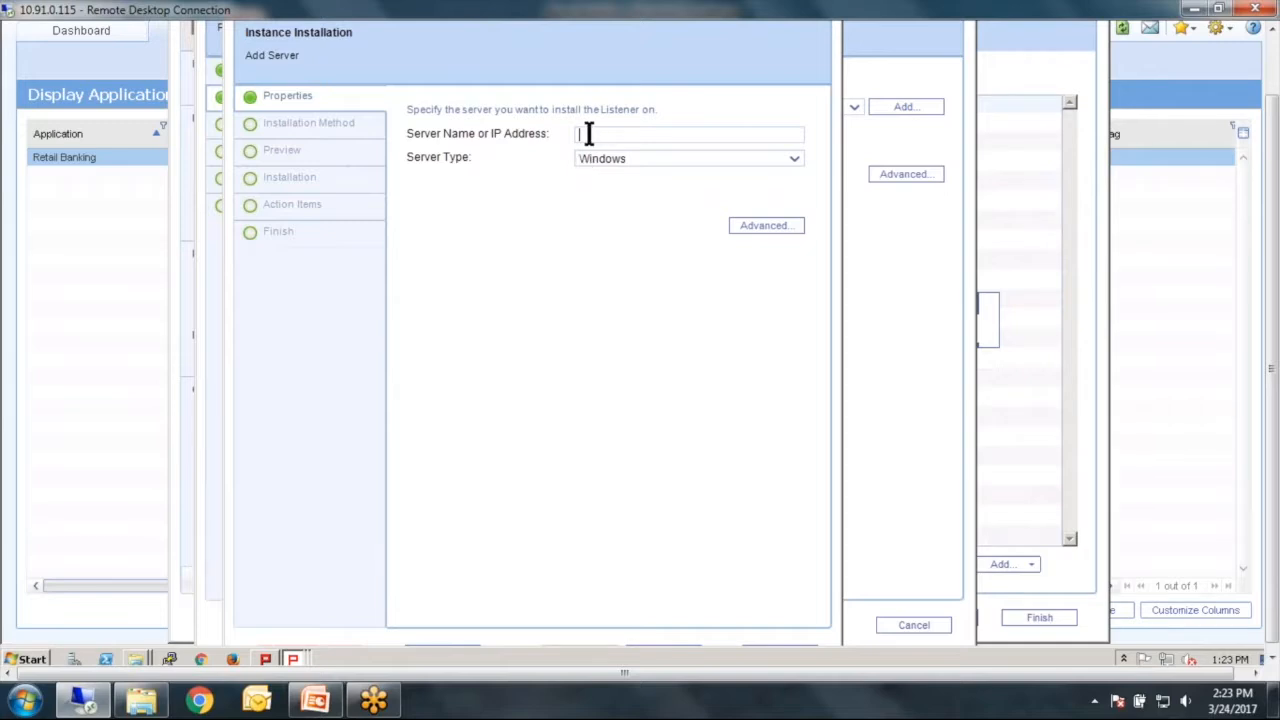
click(313, 705)
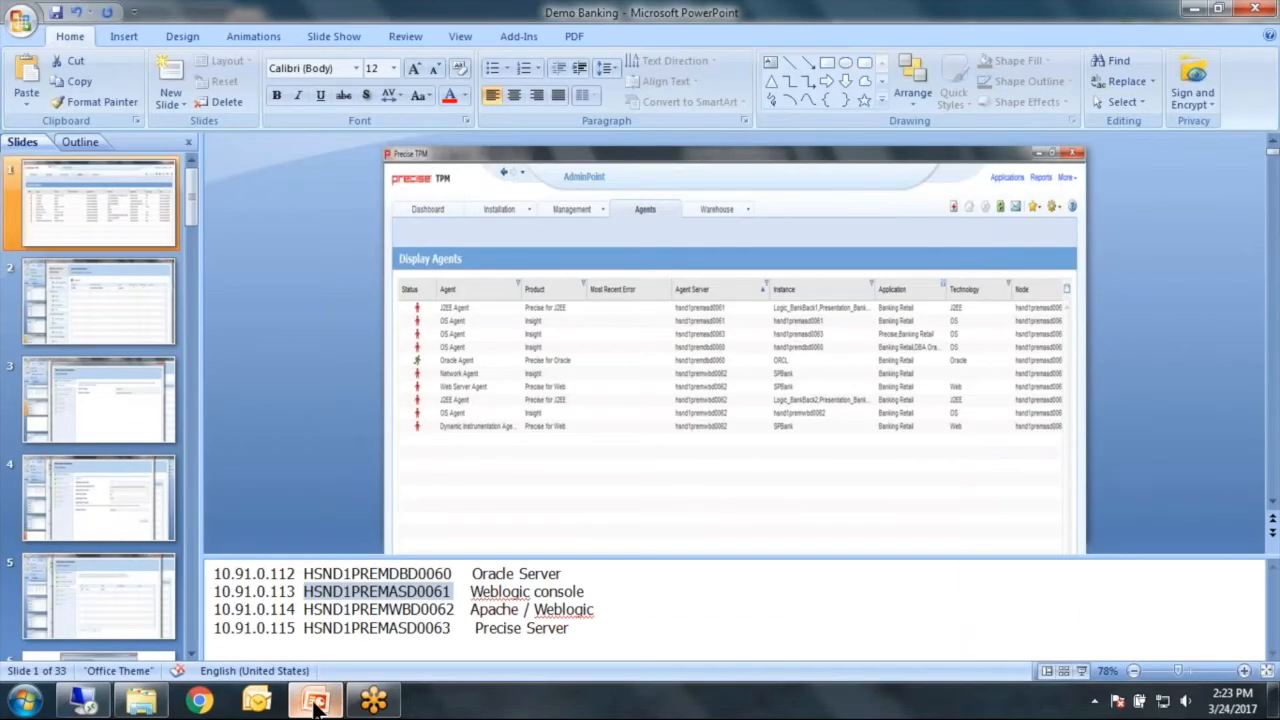
click(447, 591)
drag(447, 591, 305, 591)
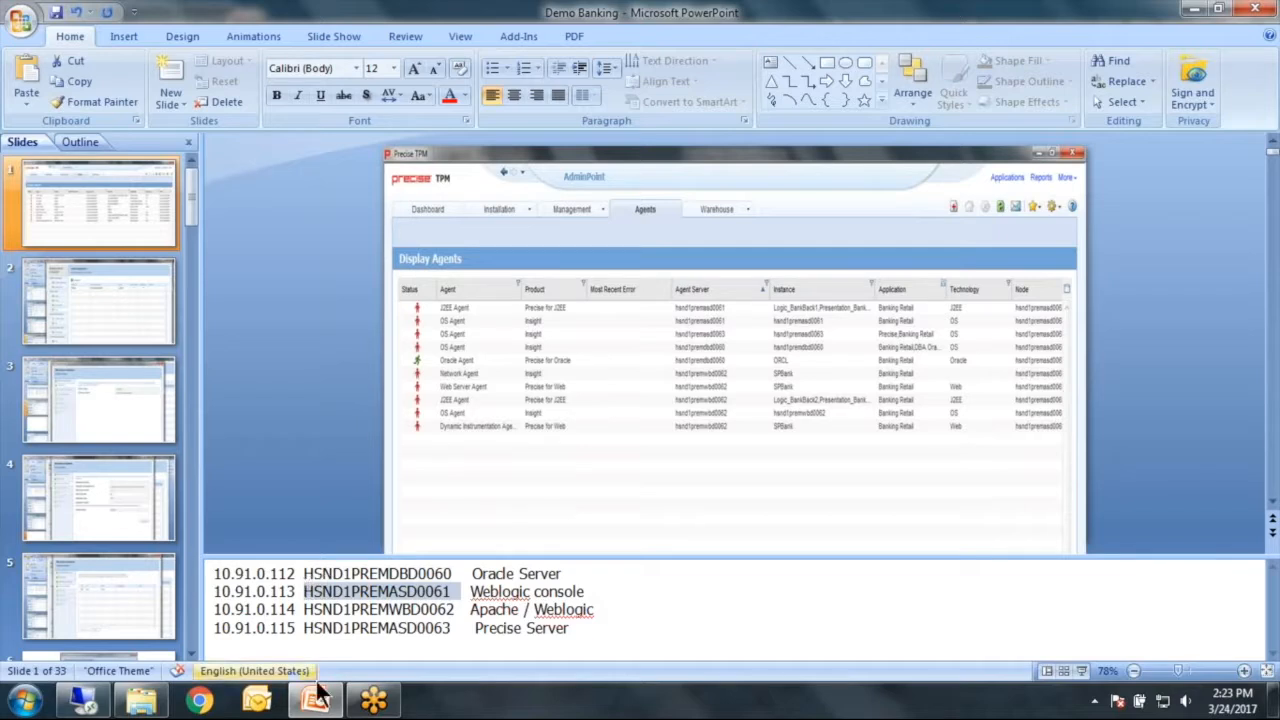
click(80, 703)
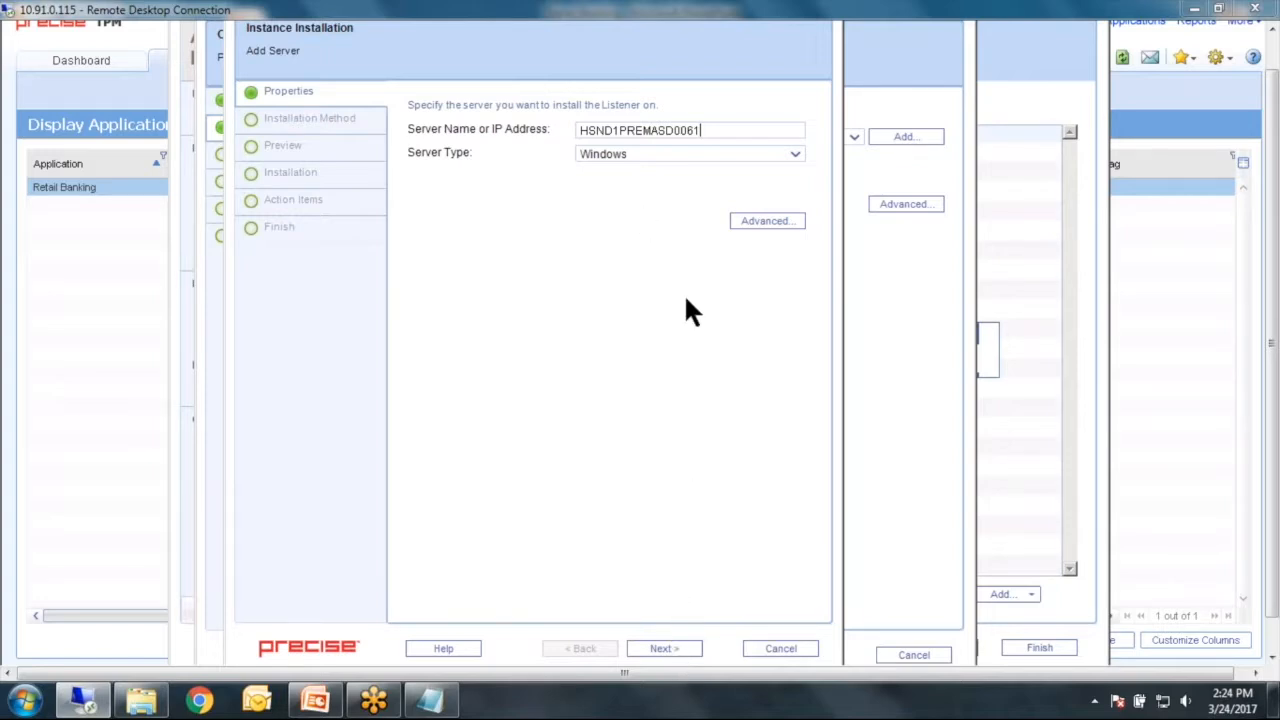
Keep Windows as the new server's type and continue to the installation method.
click(796, 155)
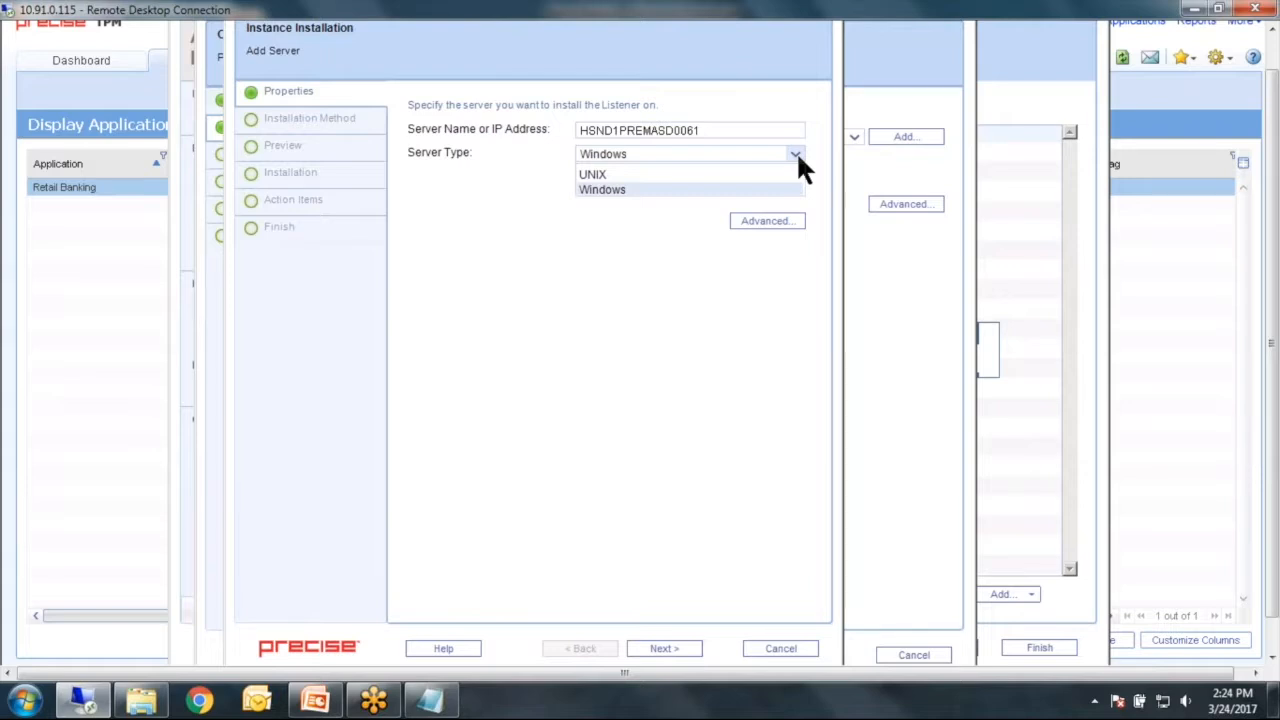
click(657, 449)
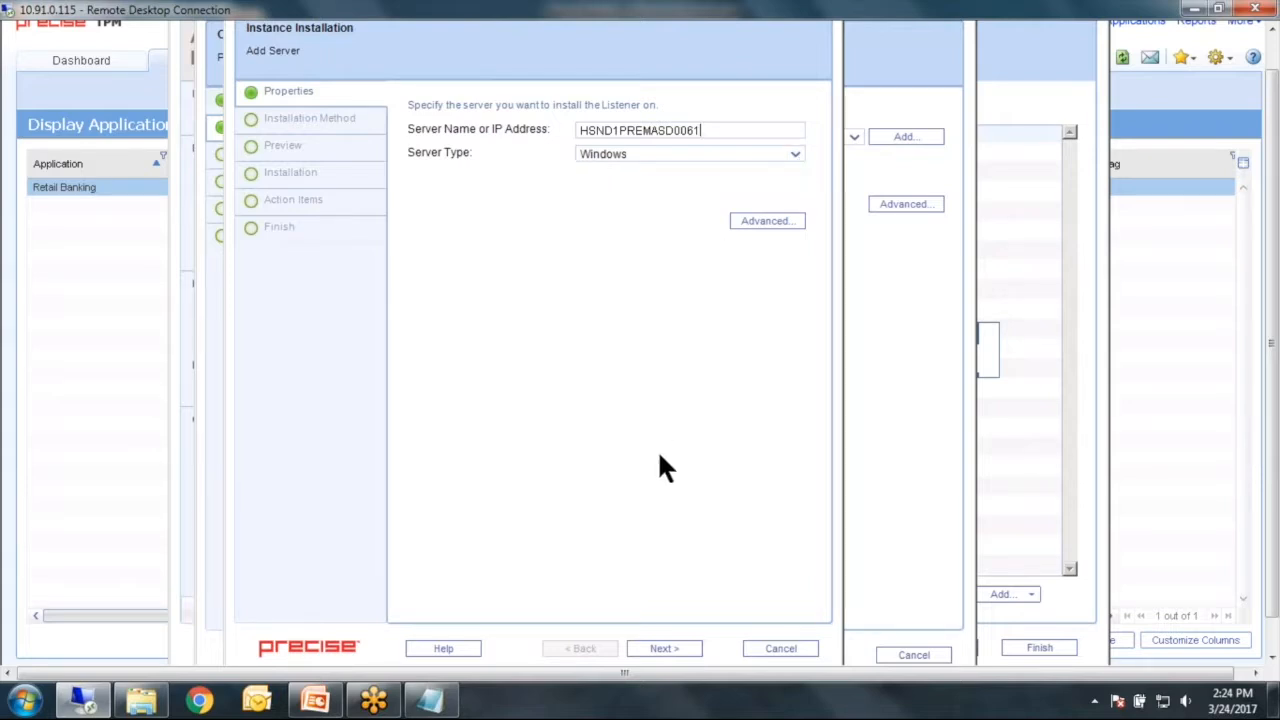
click(669, 651)
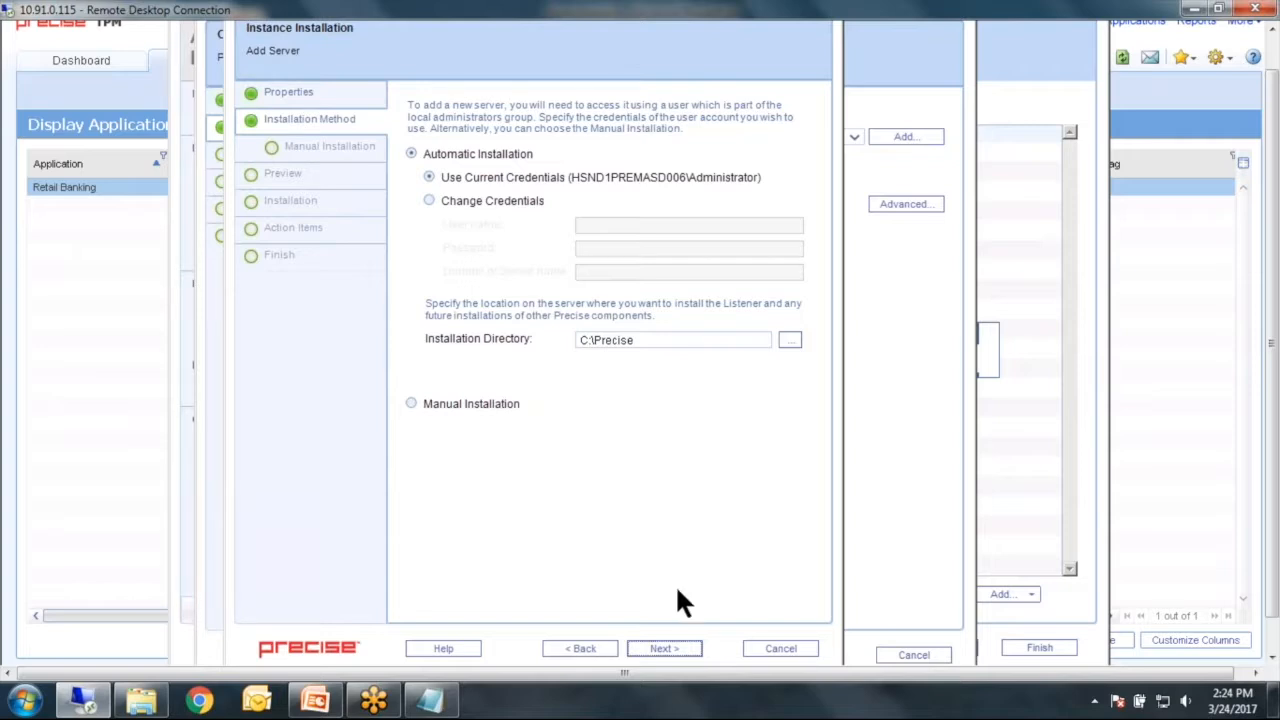
Install the Listener on hsnd1premasd0061 automatically with the current credentials in C:\Precise, and finish adding the server.
click(674, 648)
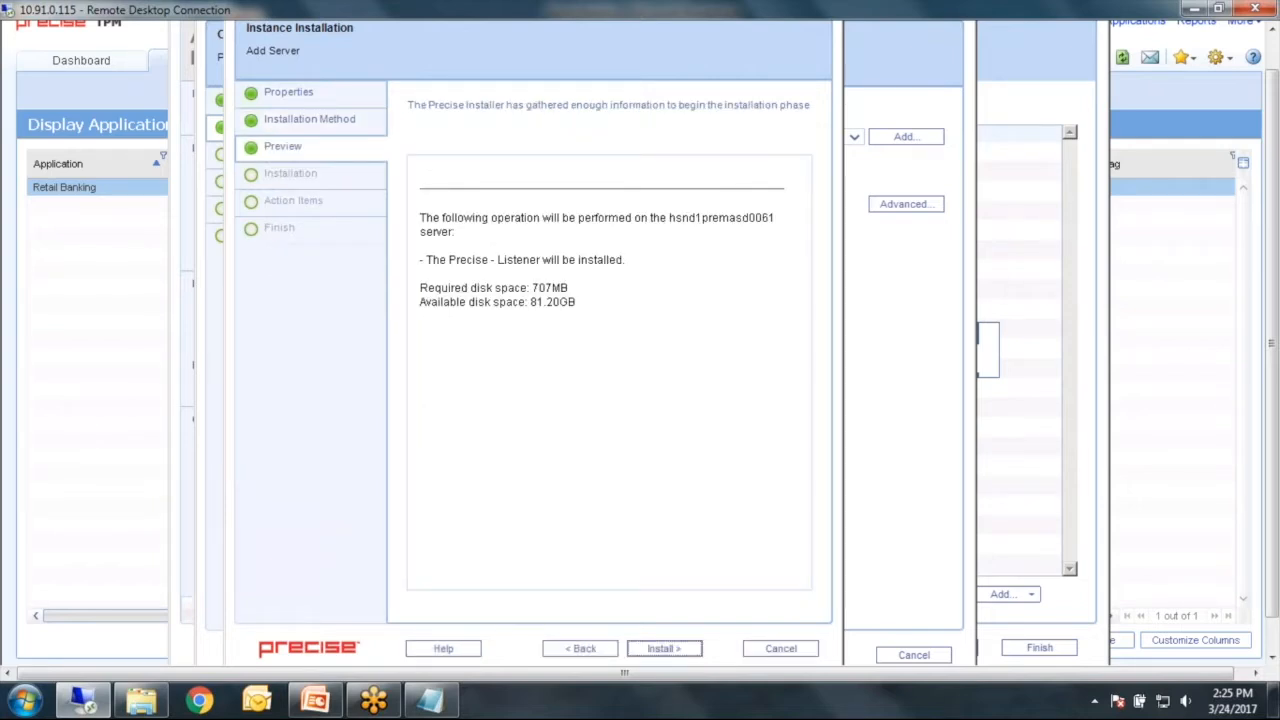
click(685, 648)
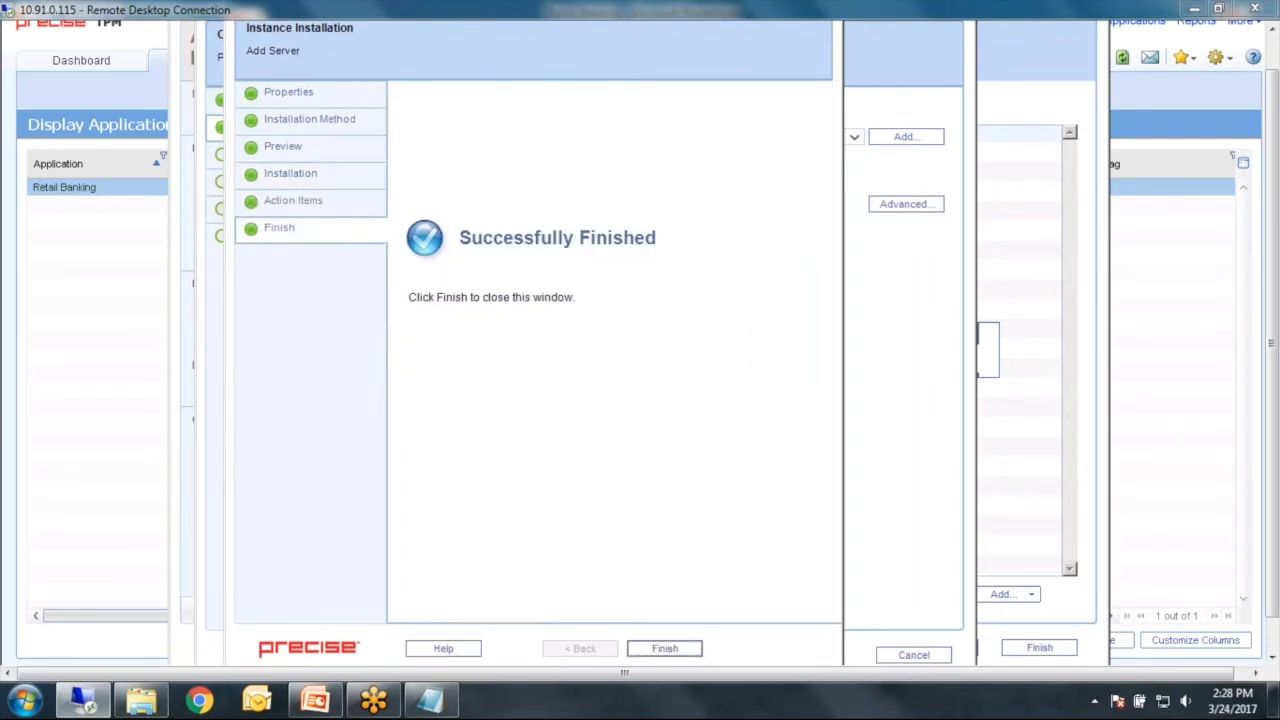
click(666, 649)
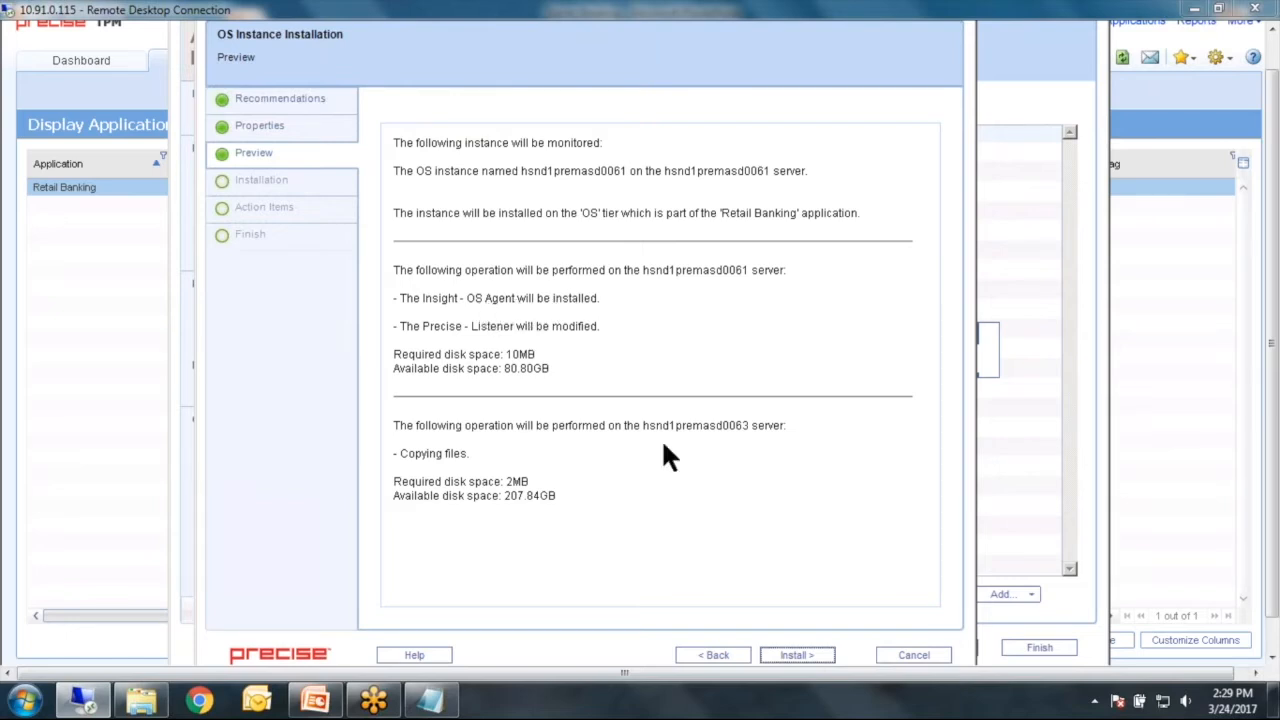
Install the Insight OS Agent for the hsnd1premasd0061 instance and finish the OS instance installation.
click(794, 657)
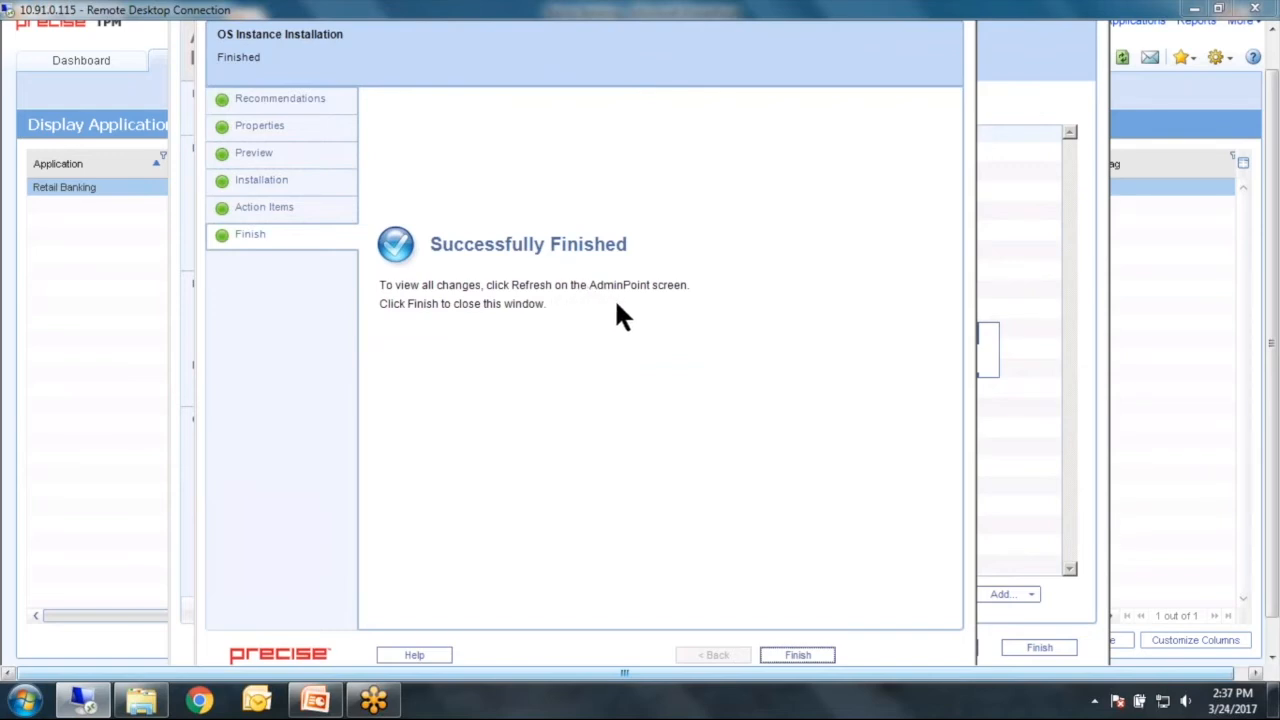
click(799, 658)
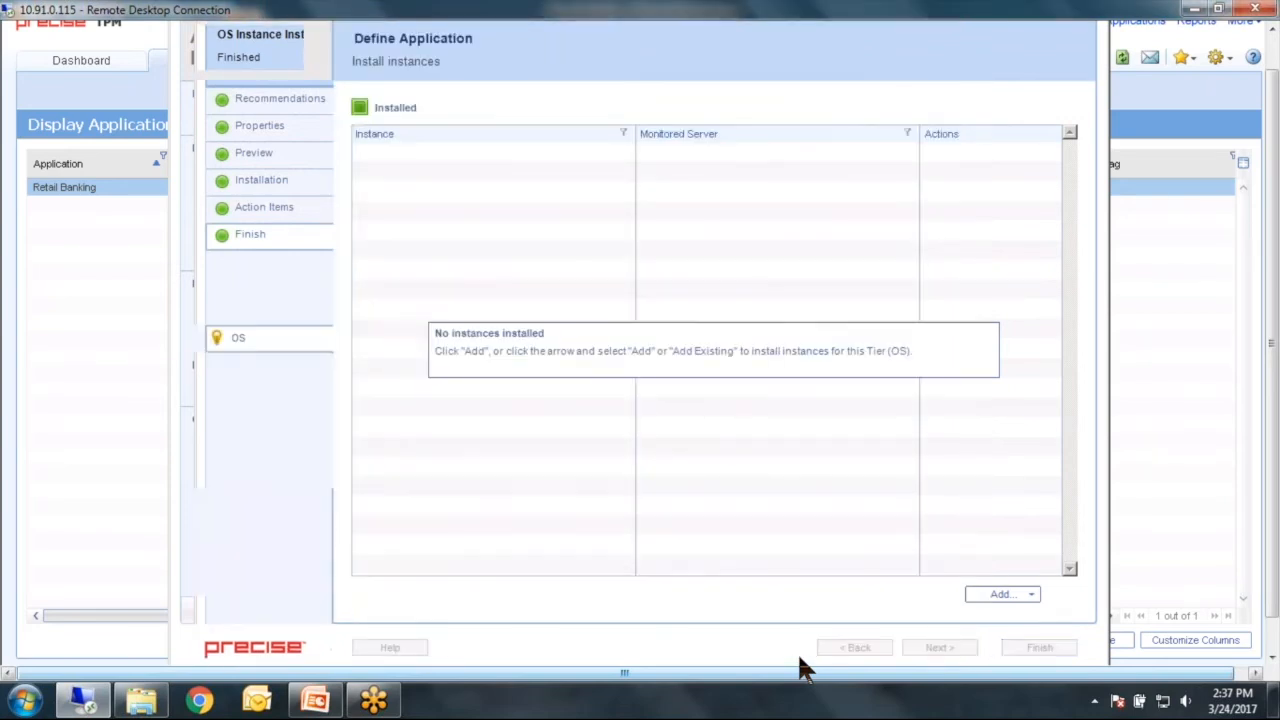